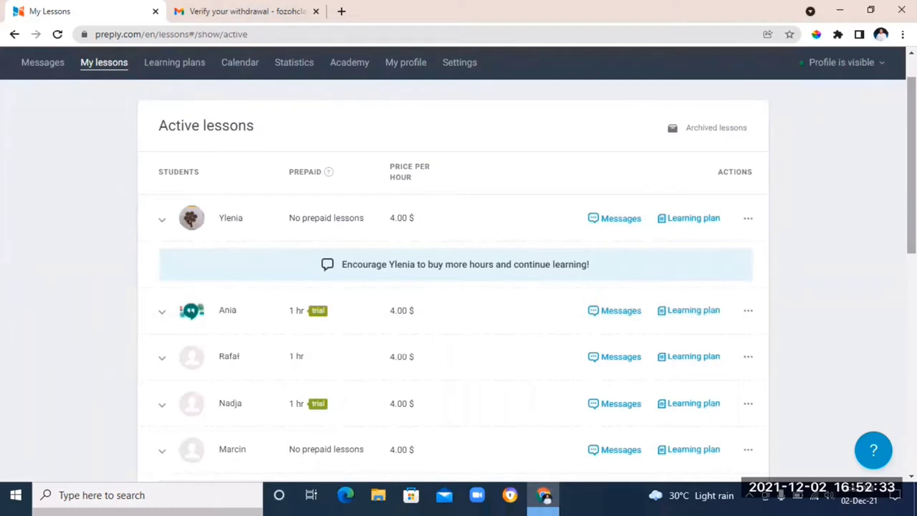
# Scroll the Active lessons table to show each student's prepaid hours, trial status and 4.00 $ hourly price
pyautogui.moveTo(912, 165); pyautogui.dragTo(912, 190)
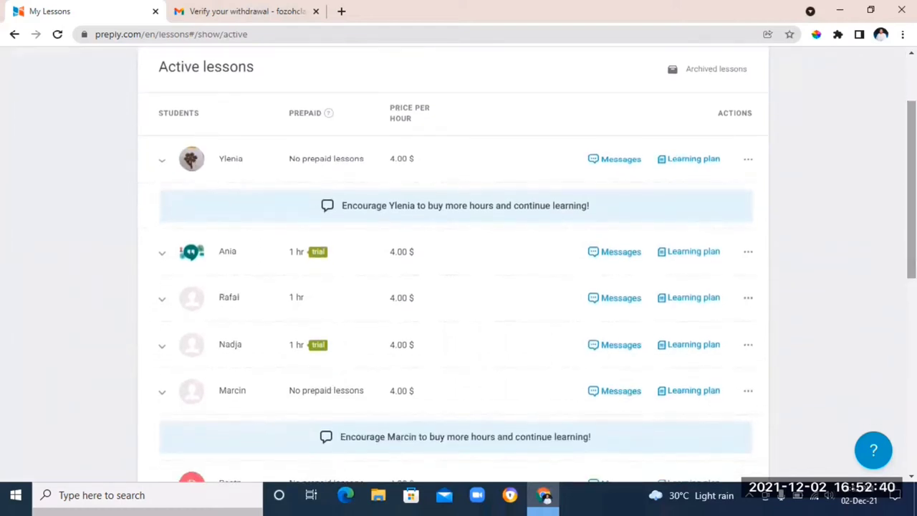
# Open Ania's conversation and read through her first-lesson and placement-test notices
pyautogui.click(620, 252)
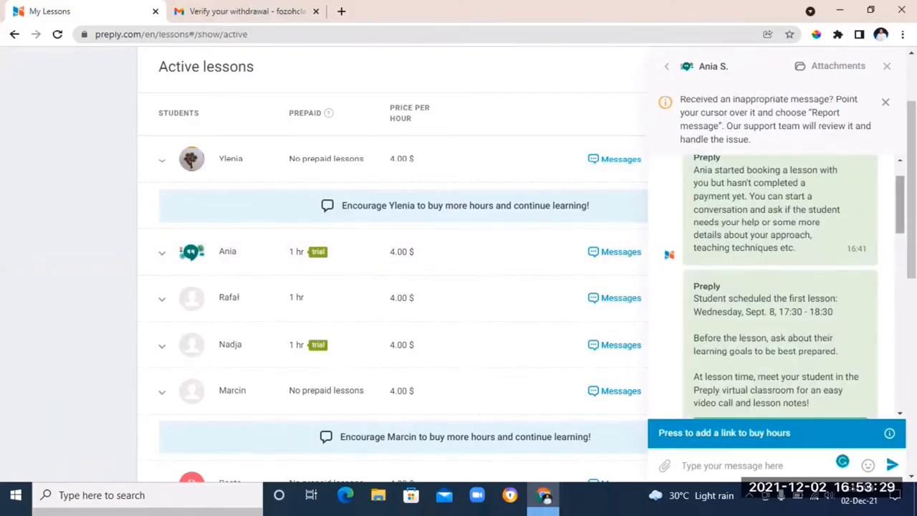
pyautogui.scroll(-1, 780, 287)
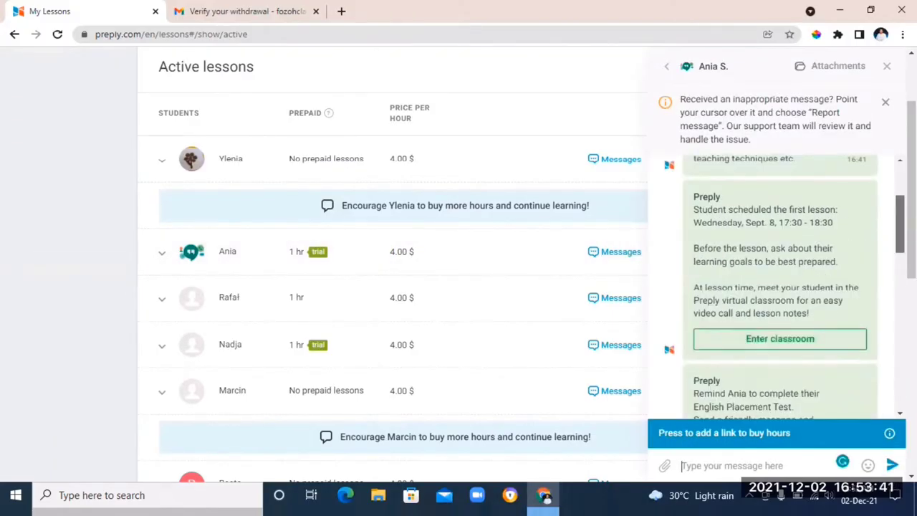
pyautogui.scroll(-2, 780, 287)
pyautogui.scroll(-2, 780, 287)
pyautogui.scroll(-3, 780, 287)
pyautogui.scroll(5, 779, 287)
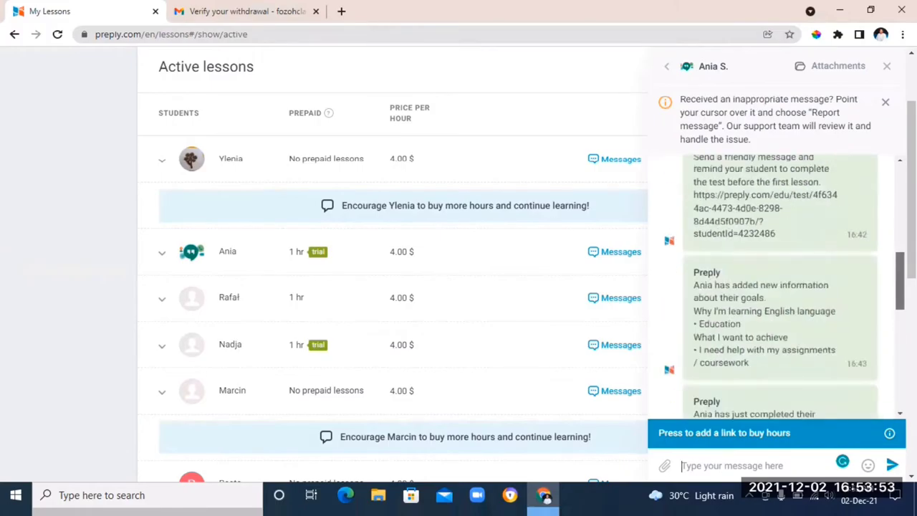
pyautogui.scroll(-1, 780, 287)
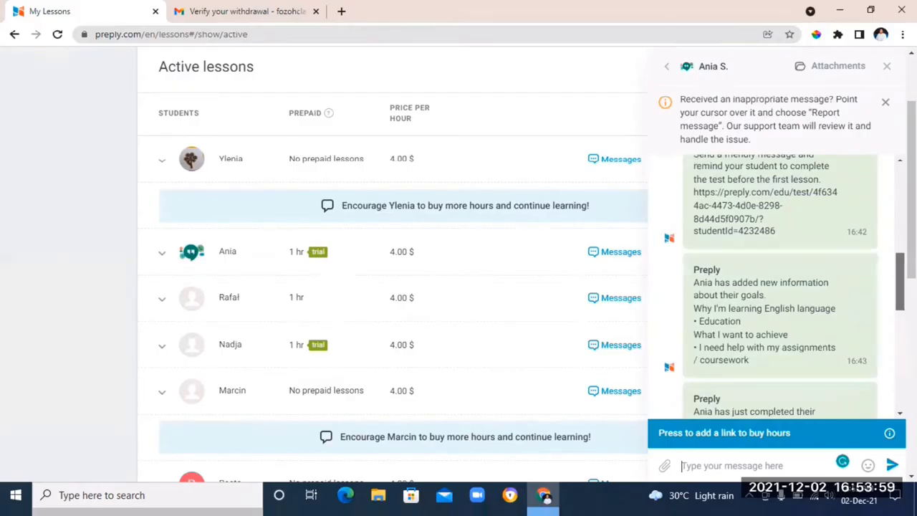
pyautogui.scroll(2, 781, 286)
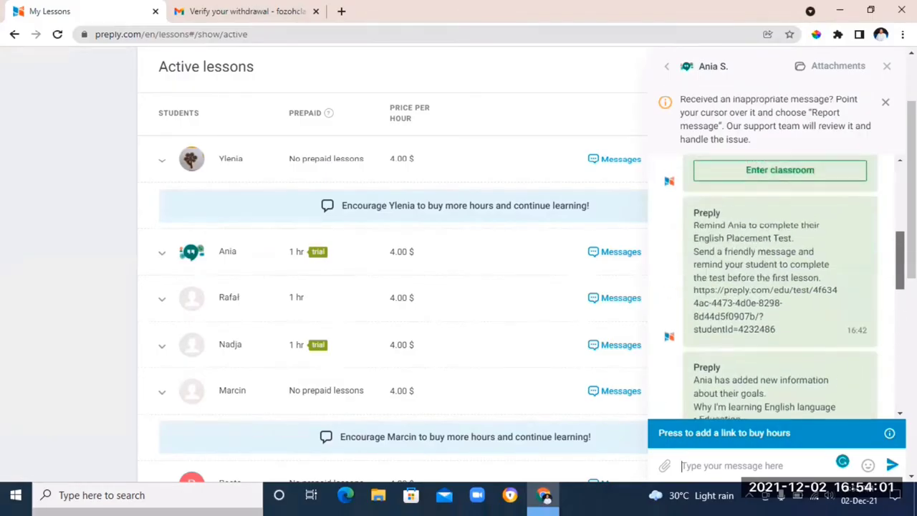
pyautogui.scroll(-4, 781, 287)
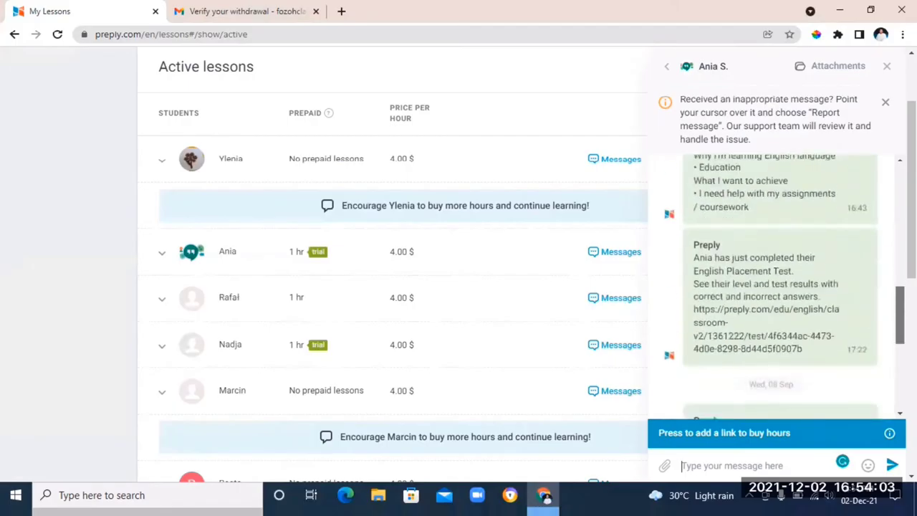
pyautogui.scroll(1, 782, 287)
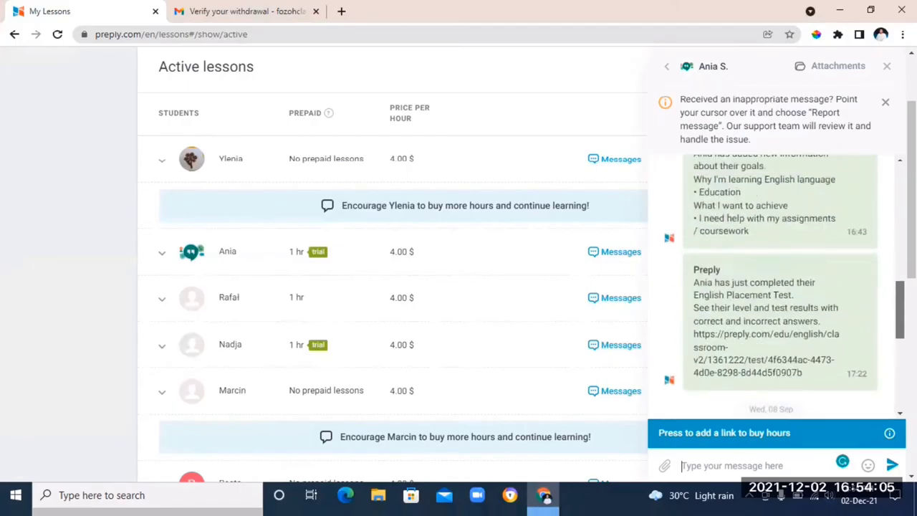
pyautogui.scroll(5, 778, 287)
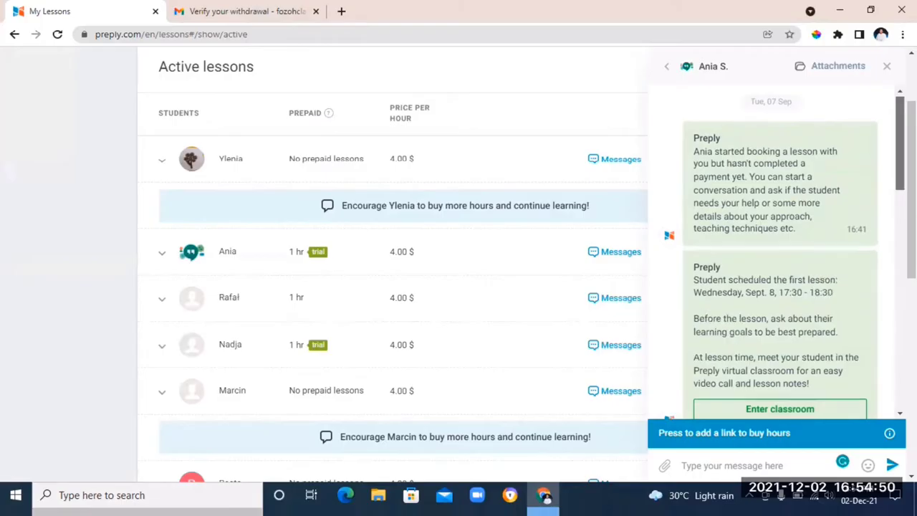
pyautogui.scroll(-2, 778, 251)
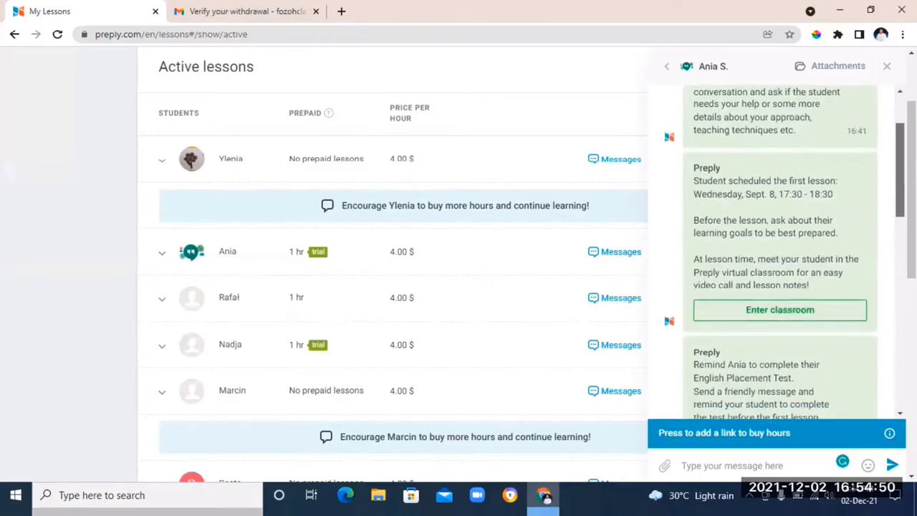
pyautogui.scroll(-1, 778, 251)
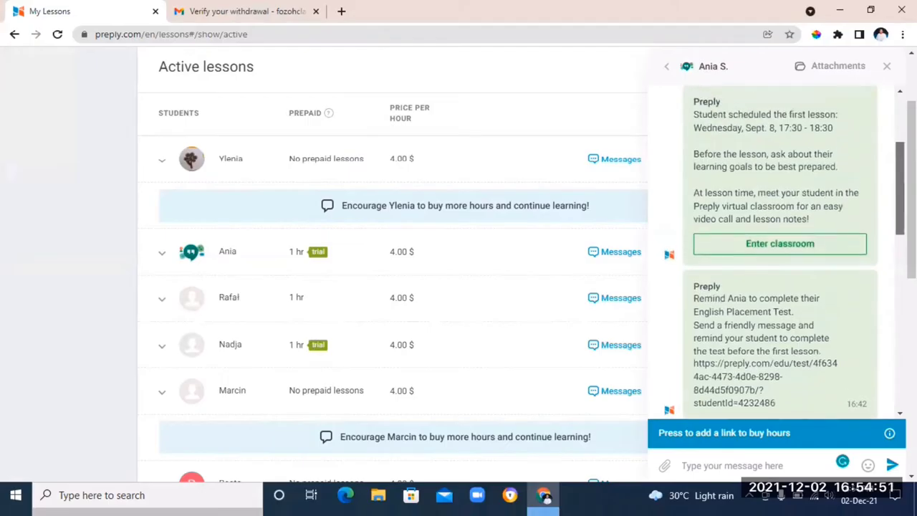
# Start a file attachment, cancel it, and confirm Ania's shared Attachments list is empty
pyautogui.click(664, 465)
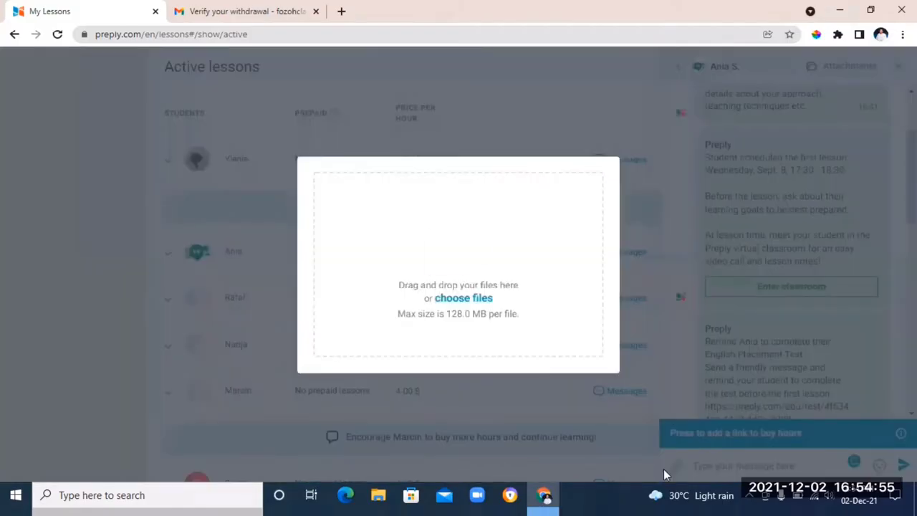
pyautogui.click(466, 299)
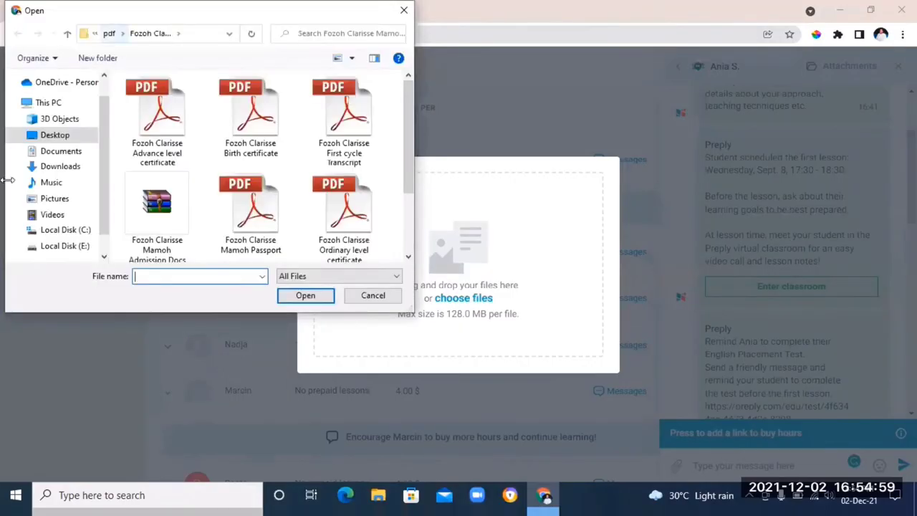
pyautogui.press('Escape')
pyautogui.click(884, 301)
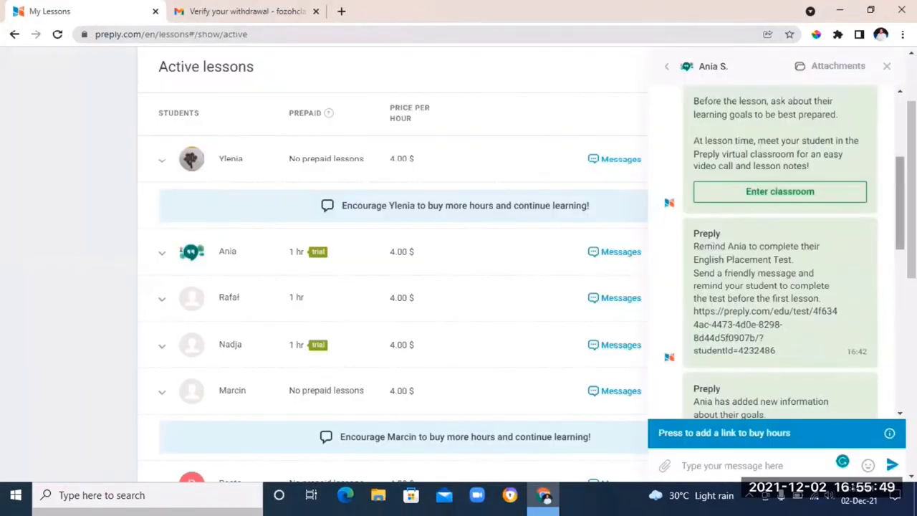
pyautogui.click(825, 70)
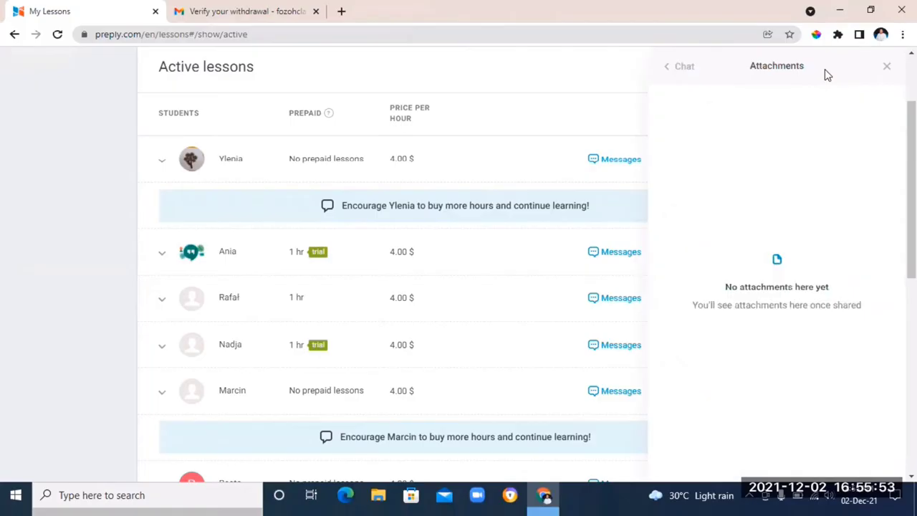
# Close the chat panel, expand Ania's lesson row and enter her classroom
pyautogui.click(686, 66)
pyautogui.click(886, 66)
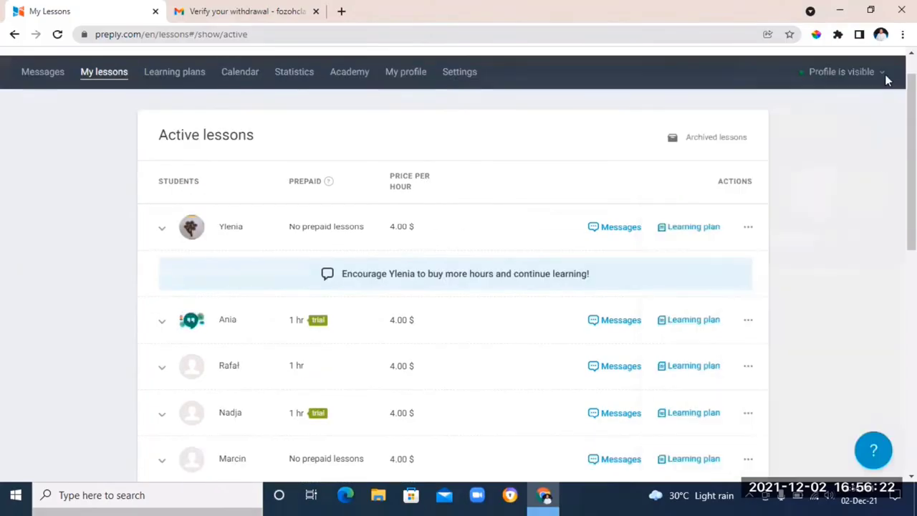
pyautogui.click(232, 300)
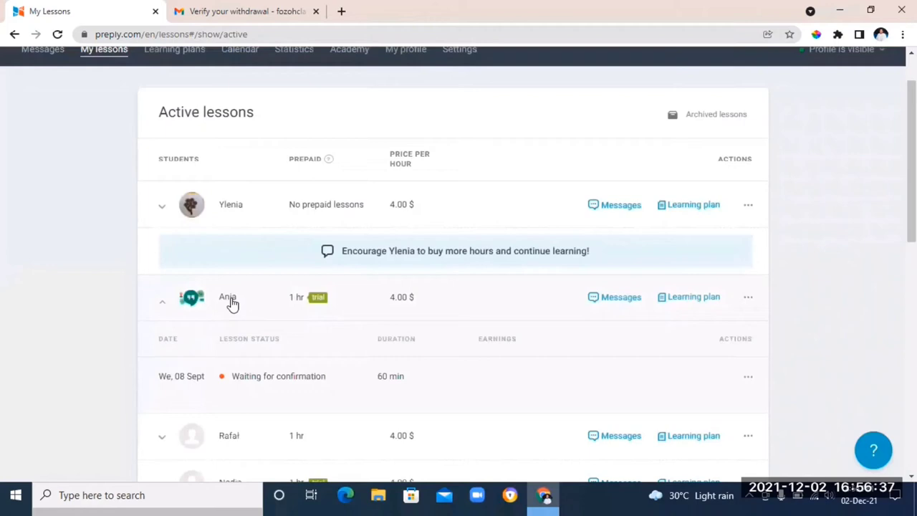
pyautogui.click(702, 301)
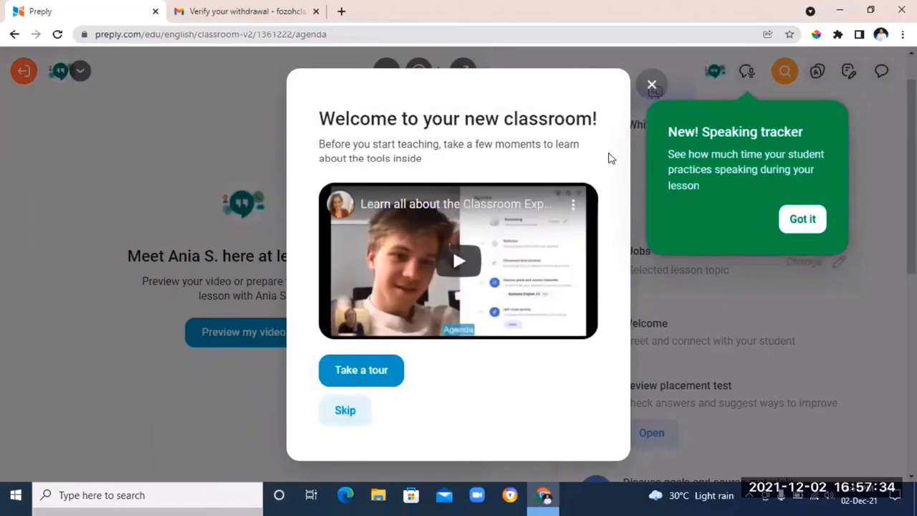
# Skip the welcome tour, dismiss the feature tips, and start the camera video preview
pyautogui.click(651, 84)
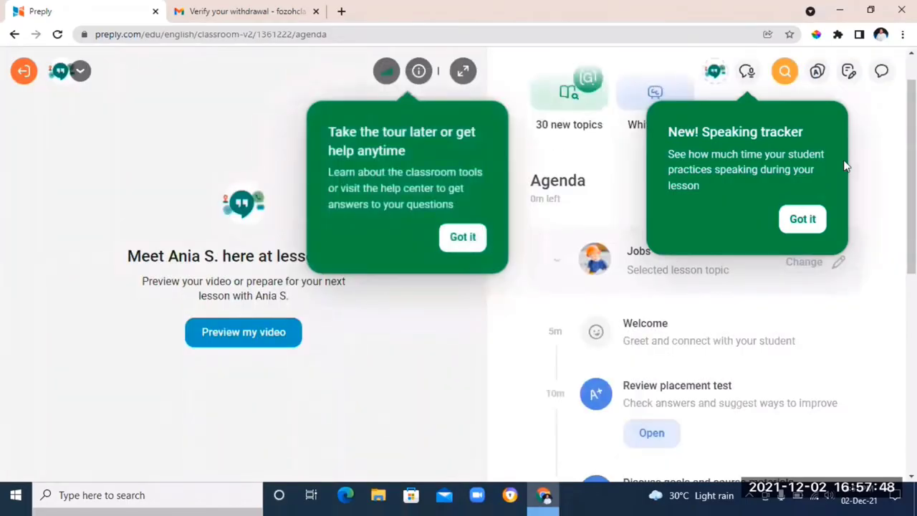
pyautogui.click(803, 219)
pyautogui.click(508, 175)
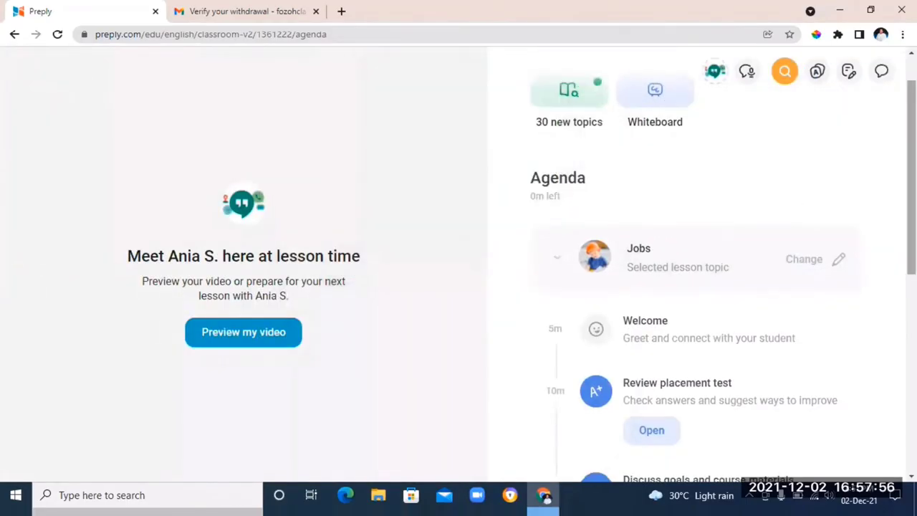
pyautogui.click(237, 333)
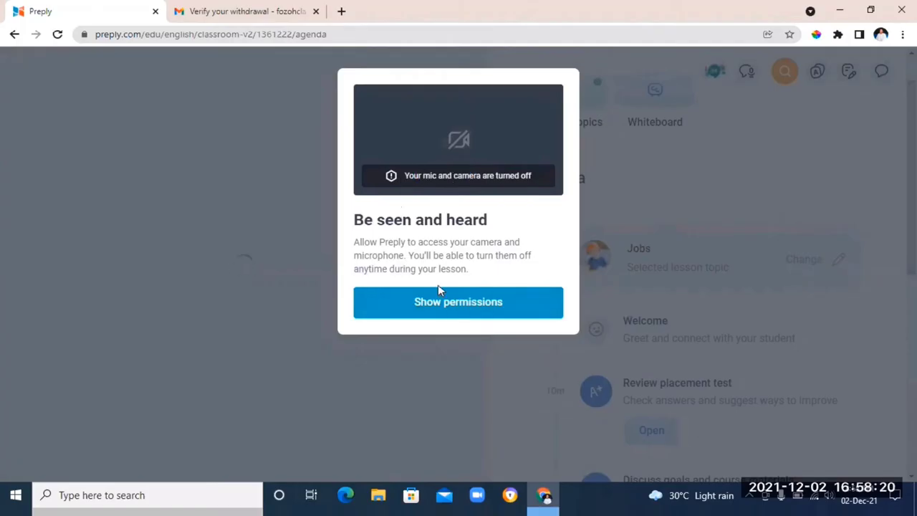
# Request camera and microphone access, then glance at and close the classroom chat
pyautogui.click(395, 304)
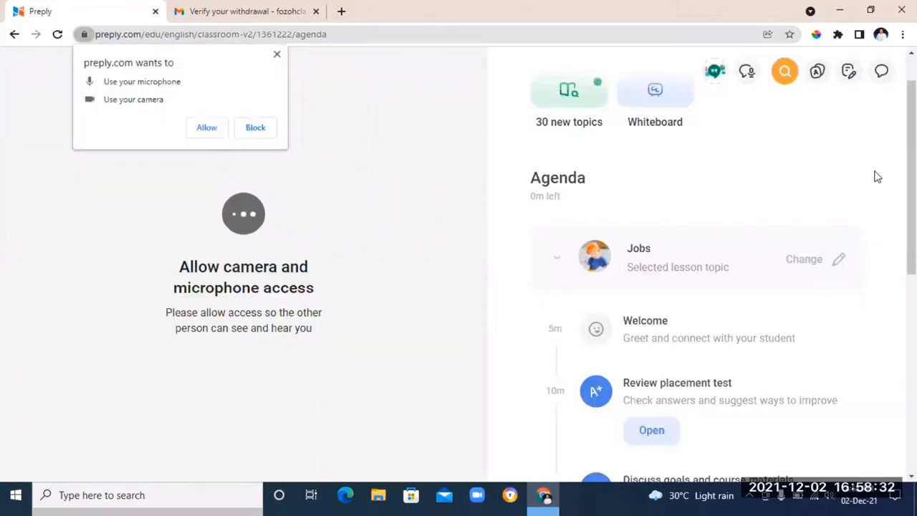
pyautogui.click(881, 73)
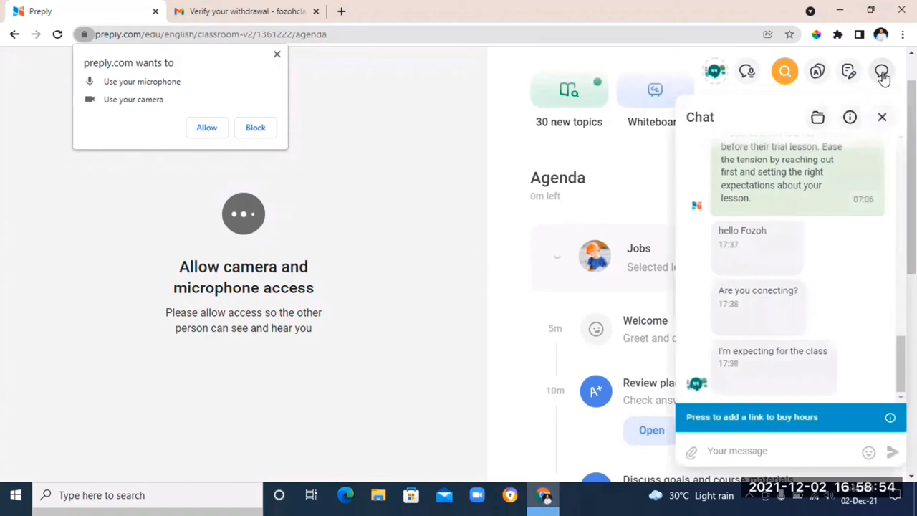
pyautogui.scroll(5, 860, 186)
pyautogui.scroll(3, 860, 187)
pyautogui.click(882, 117)
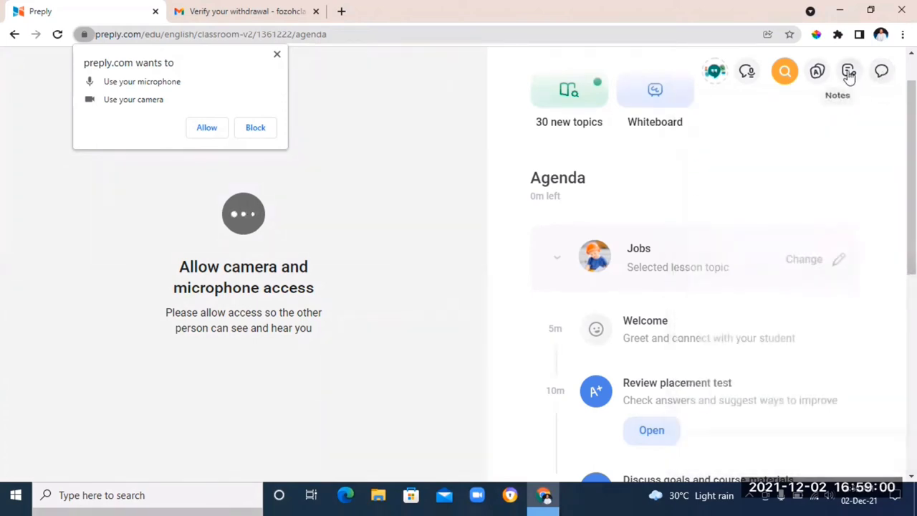
# In the shared lesson notes, enter 'h' under Homework and 'verbs' under Materials
pyautogui.click(849, 74)
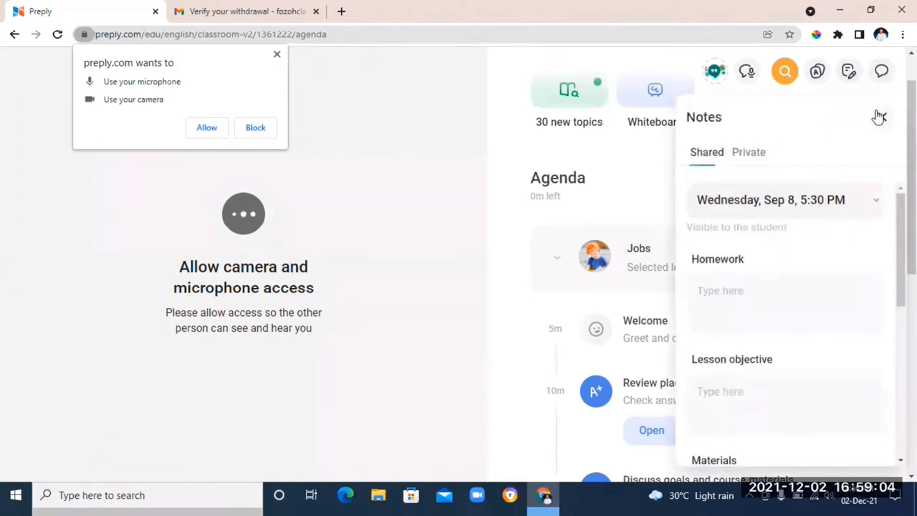
pyautogui.scroll(-1, 788, 230)
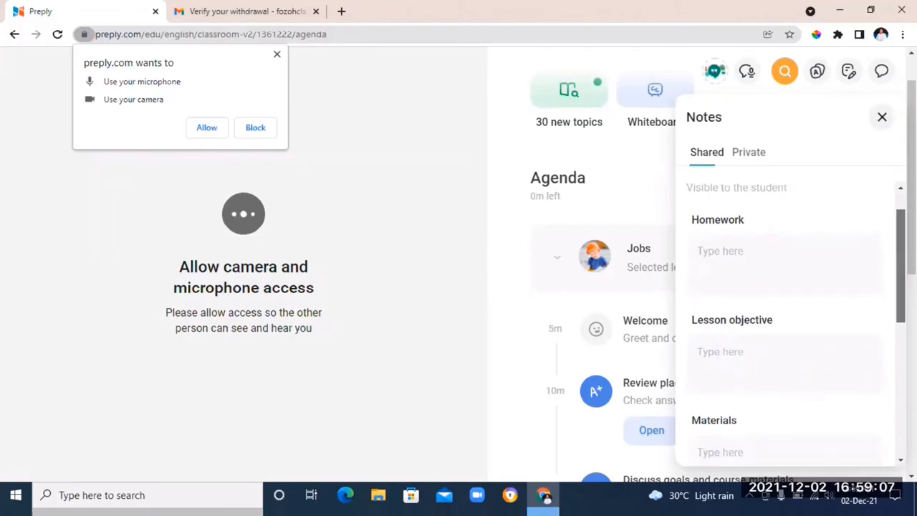
pyautogui.click(707, 255)
pyautogui.write('h')
pyautogui.scroll(-1, 702, 293)
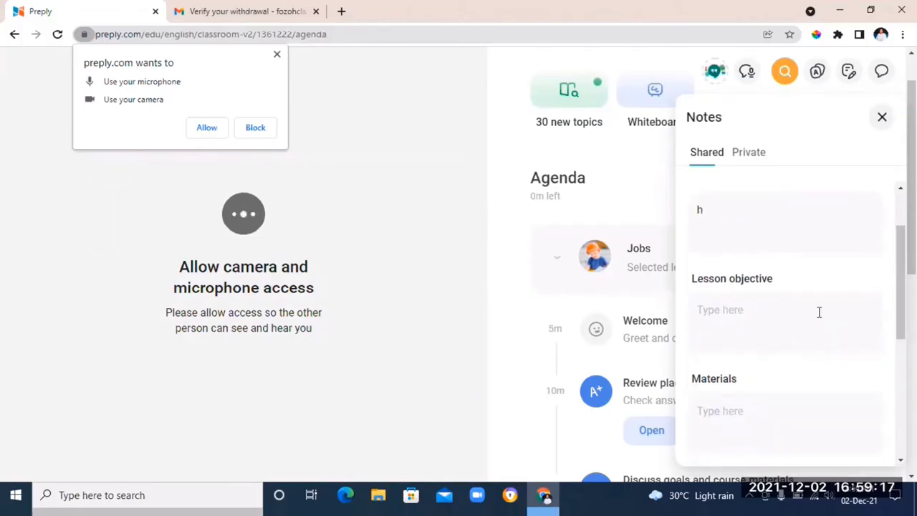
pyautogui.scroll(-2, 767, 337)
pyautogui.click(713, 358)
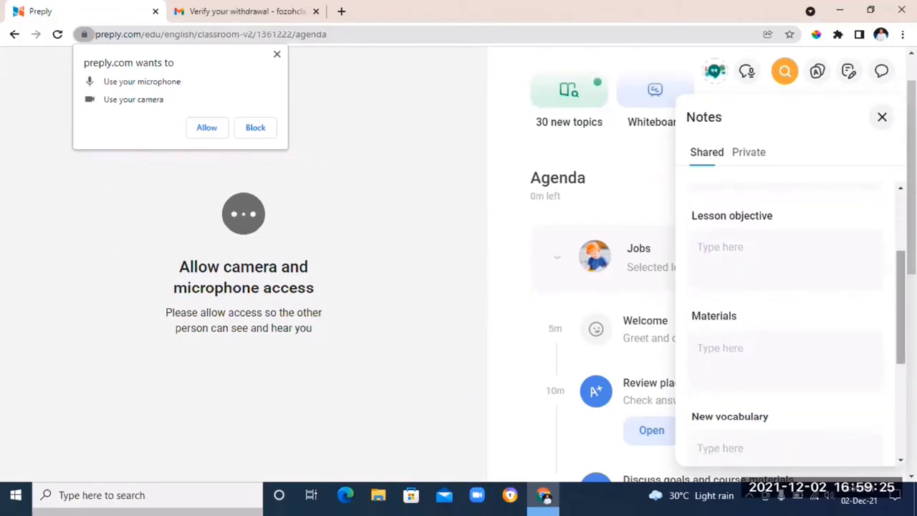
pyautogui.write('verbs')
pyautogui.scroll(-3, 707, 344)
# Select the New vocabulary note, review the notes, and switch to the Private notes
pyautogui.click(706, 344)
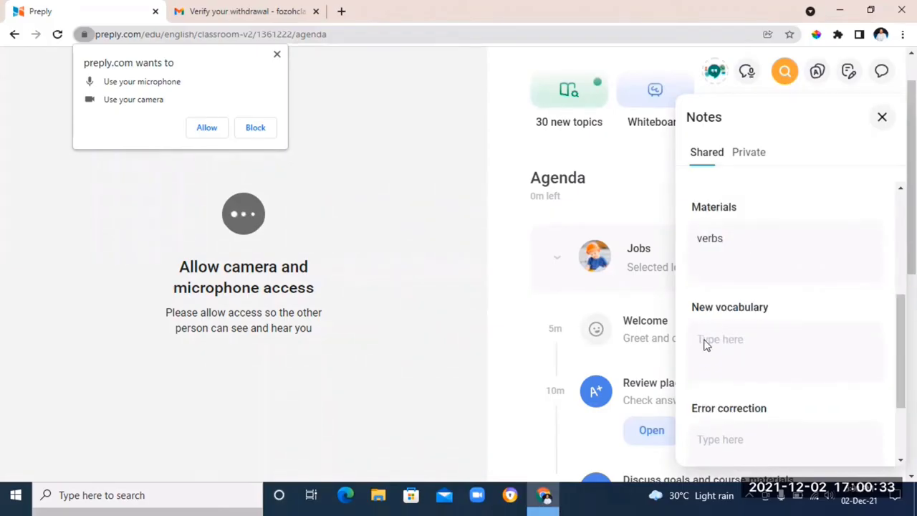
pyautogui.scroll(-1, 703, 387)
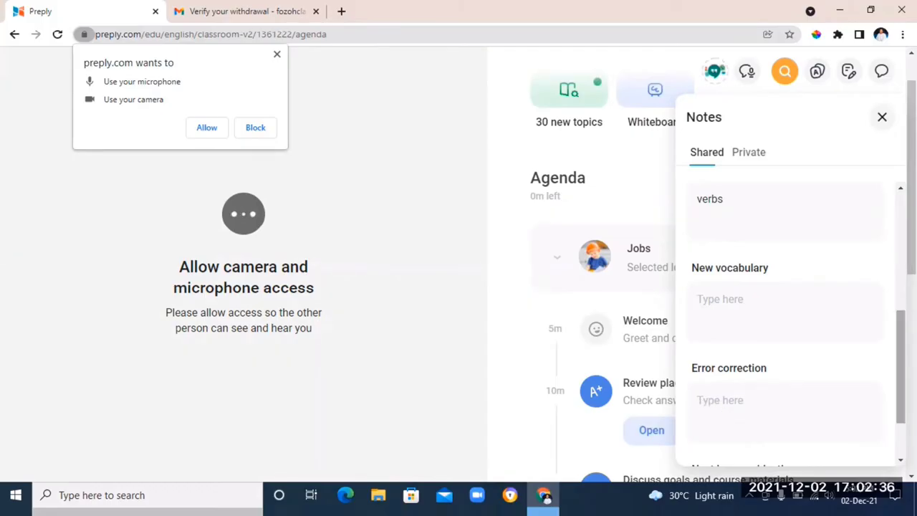
pyautogui.scroll(-2, 787, 322)
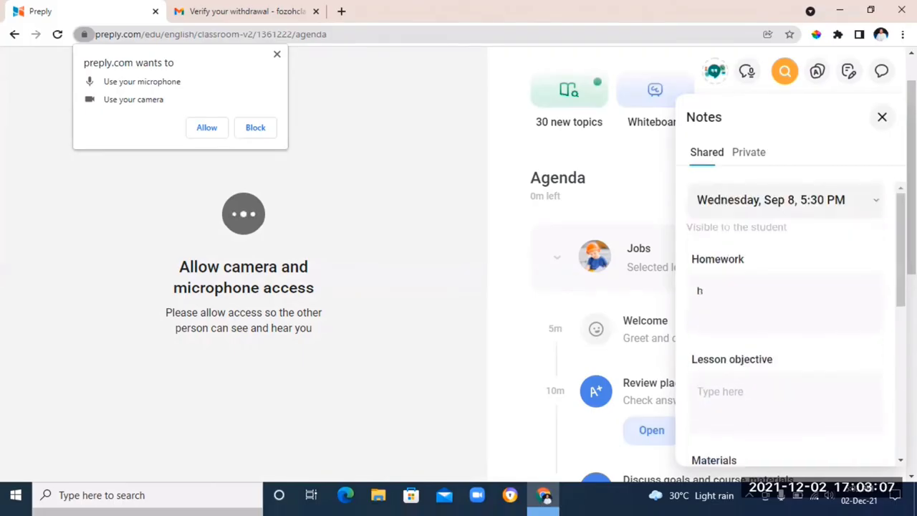
pyautogui.click(742, 157)
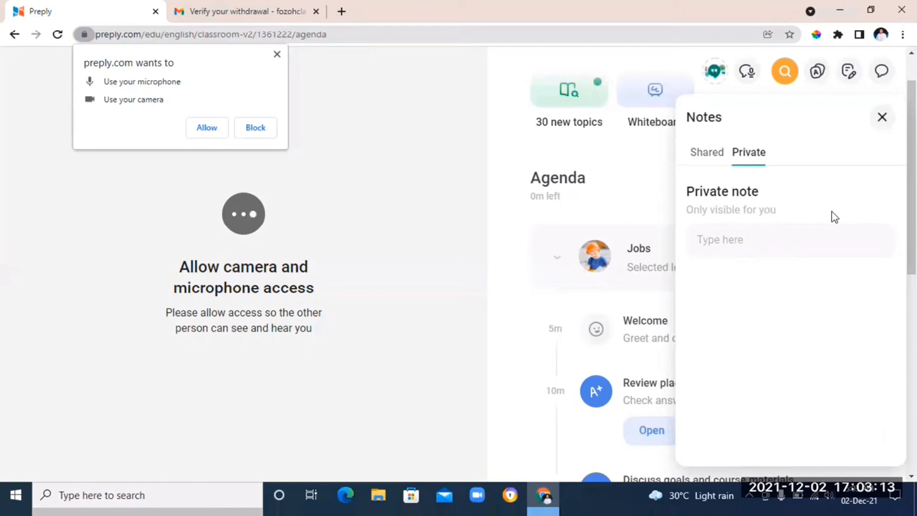
# Close Notes, search lesson materials for verbs, and open 'Phrasal verbs with break'
pyautogui.click(883, 118)
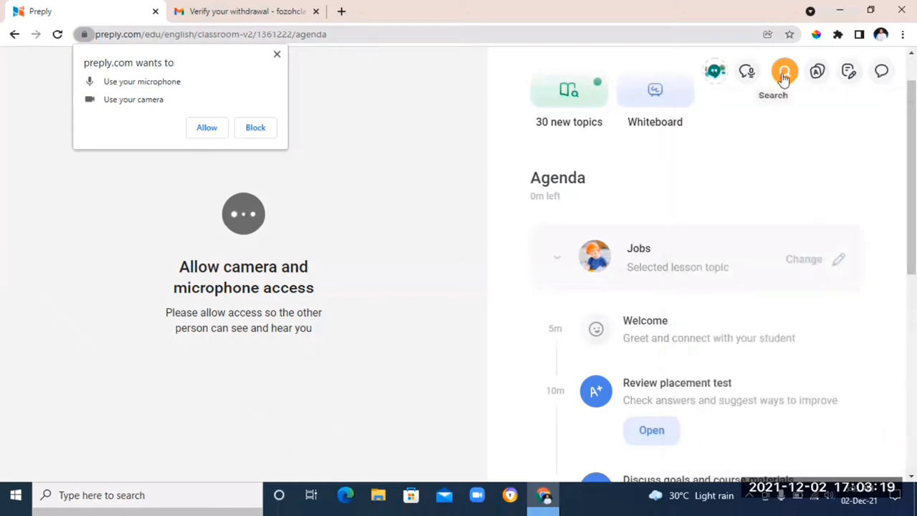
pyautogui.click(785, 75)
pyautogui.write('ver')
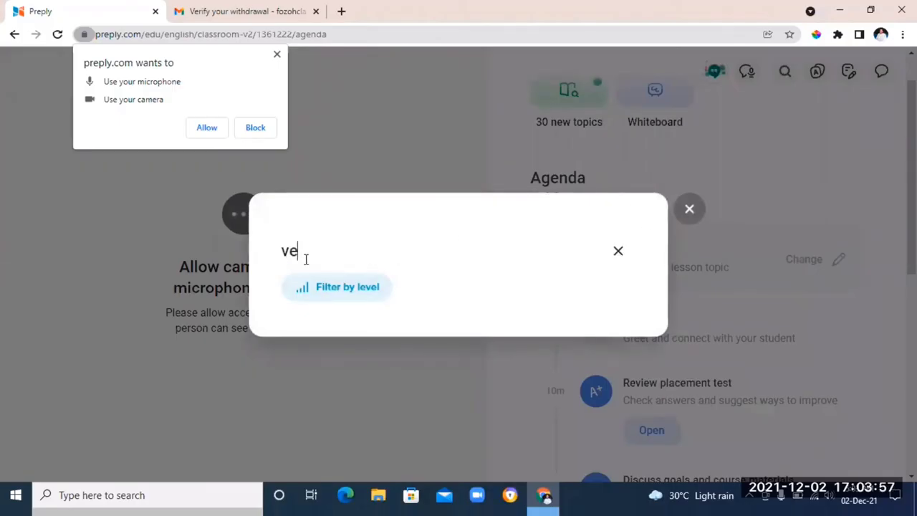
pyautogui.write('bs')
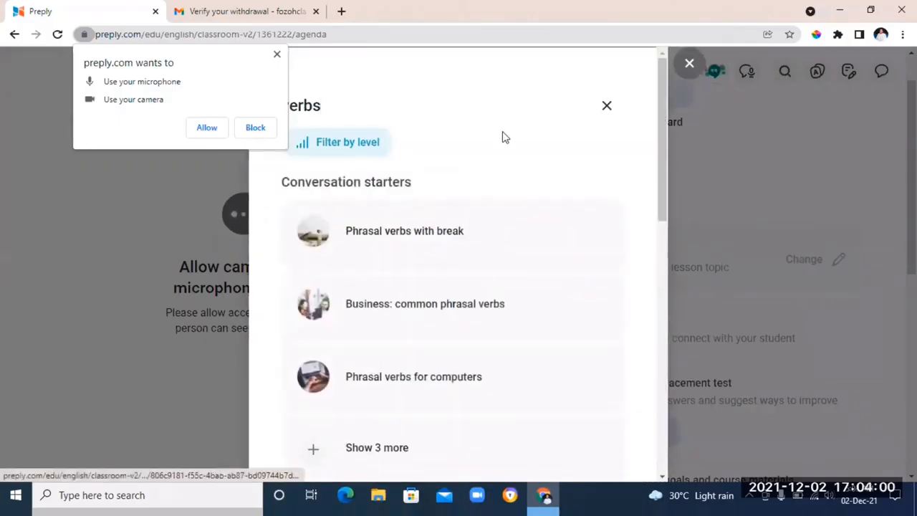
pyautogui.moveTo(663, 137)
pyautogui.mouseDown()
pyautogui.moveTo(675, 419)
pyautogui.moveTo(663, 101)
pyautogui.mouseUp()
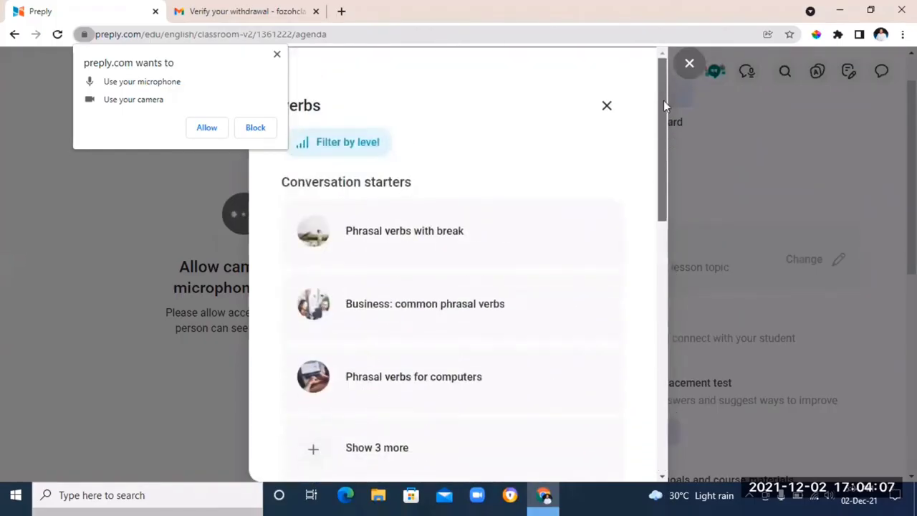
pyautogui.click(431, 237)
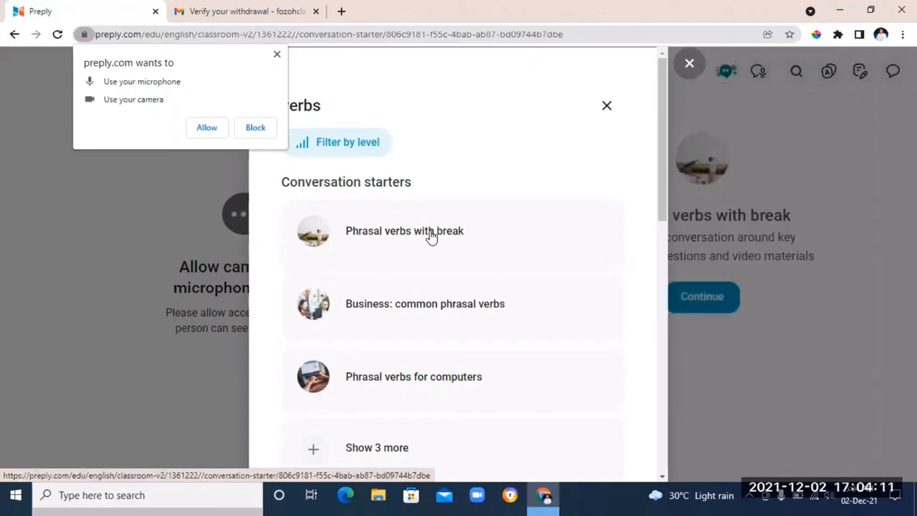
pyautogui.click(606, 109)
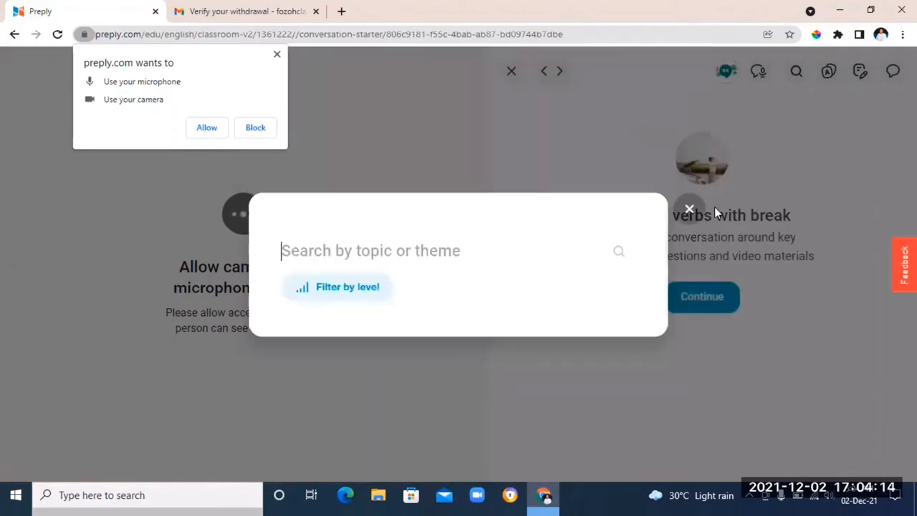
pyautogui.click(689, 211)
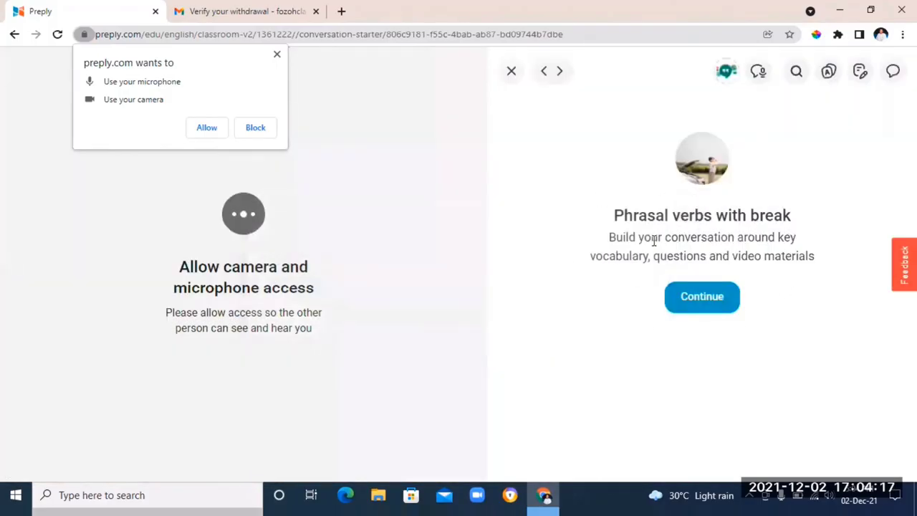
# Begin the Phrasal verbs with break material and review the Key vocabulary slide
pyautogui.click(705, 301)
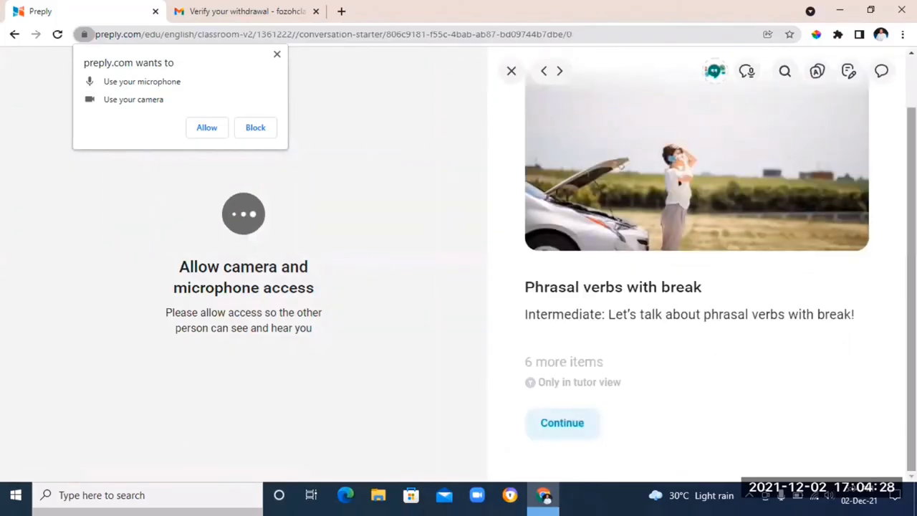
pyautogui.click(567, 424)
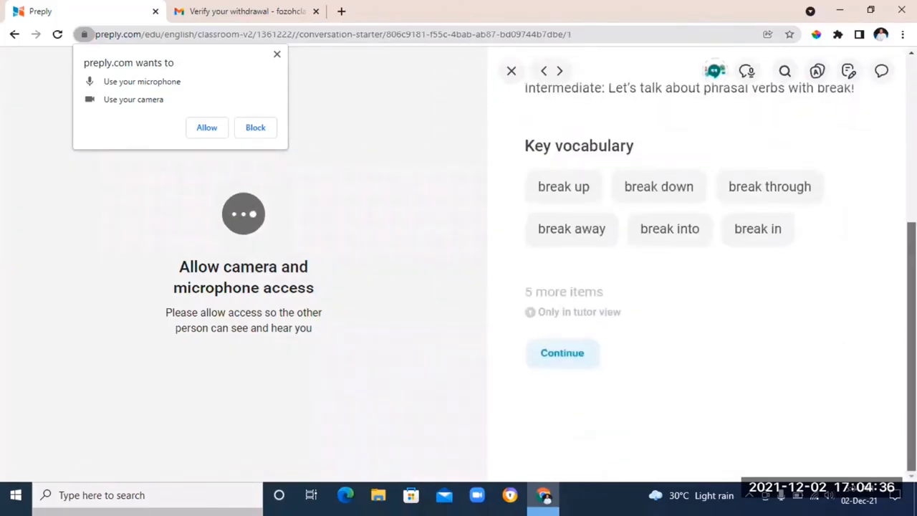
pyautogui.scroll(1, 584, 358)
pyautogui.scroll(-1, 574, 354)
pyautogui.scroll(2, 651, 305)
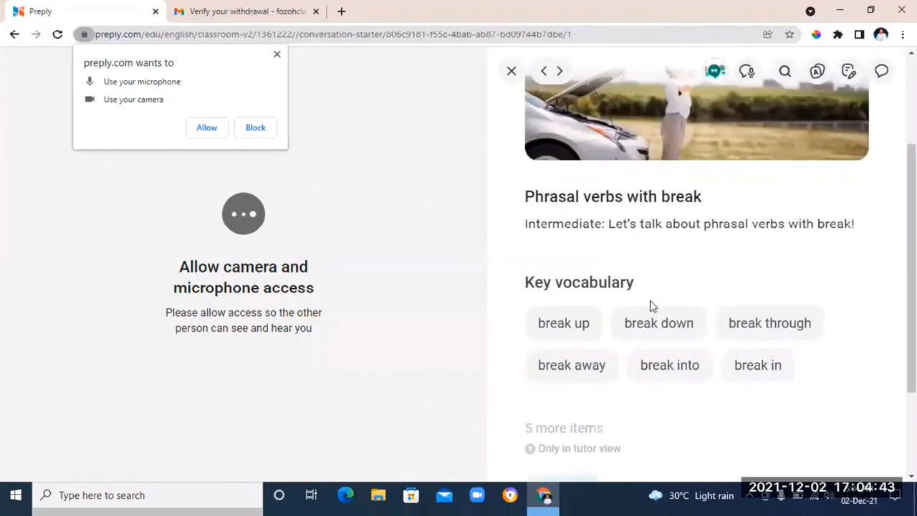
pyautogui.scroll(-2, 840, 350)
# Continue through the Break up and Break down slides to the next slide
pyautogui.click(583, 354)
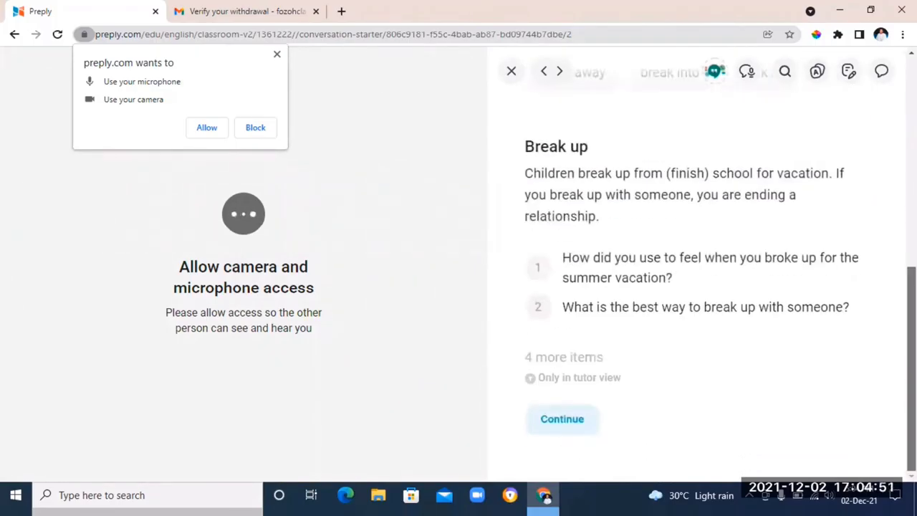
pyautogui.scroll(1, 699, 286)
pyautogui.scroll(-1, 699, 287)
pyautogui.click(550, 423)
pyautogui.scroll(-2, 552, 425)
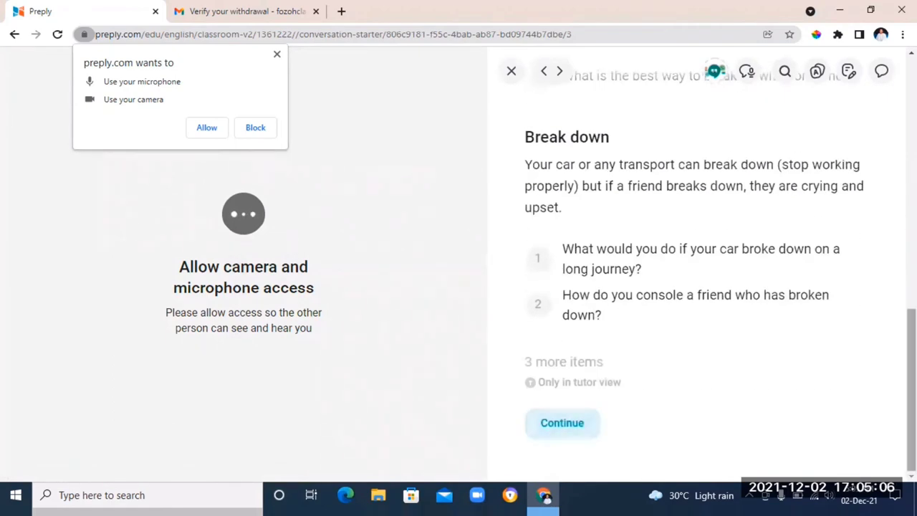
pyautogui.click(559, 425)
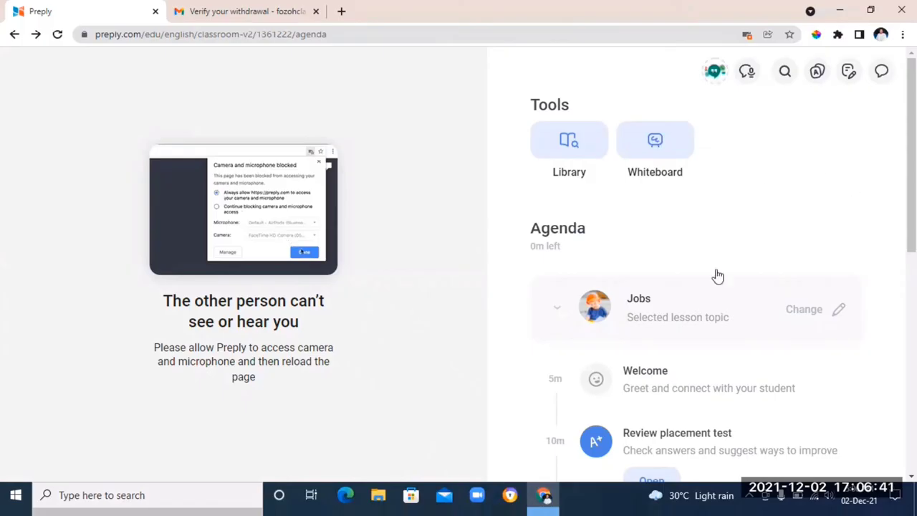
pyautogui.moveTo(312, 72)
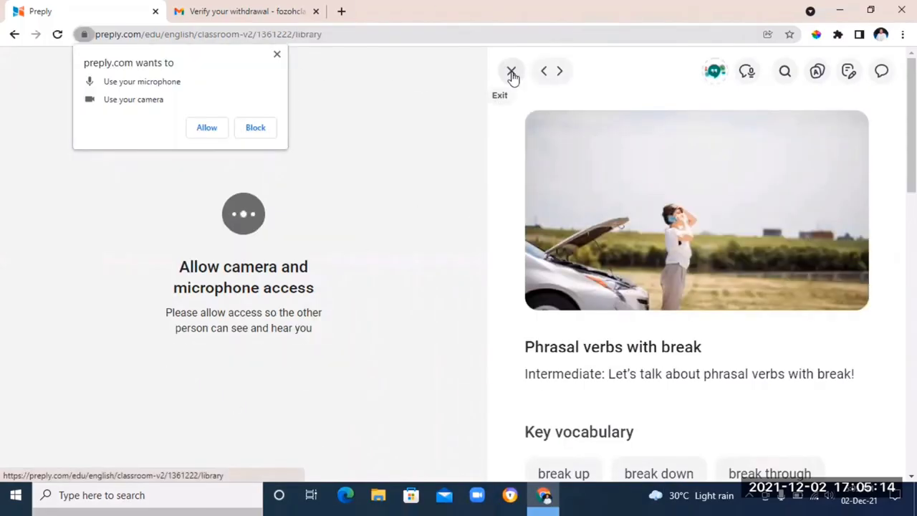
pyautogui.click(511, 73)
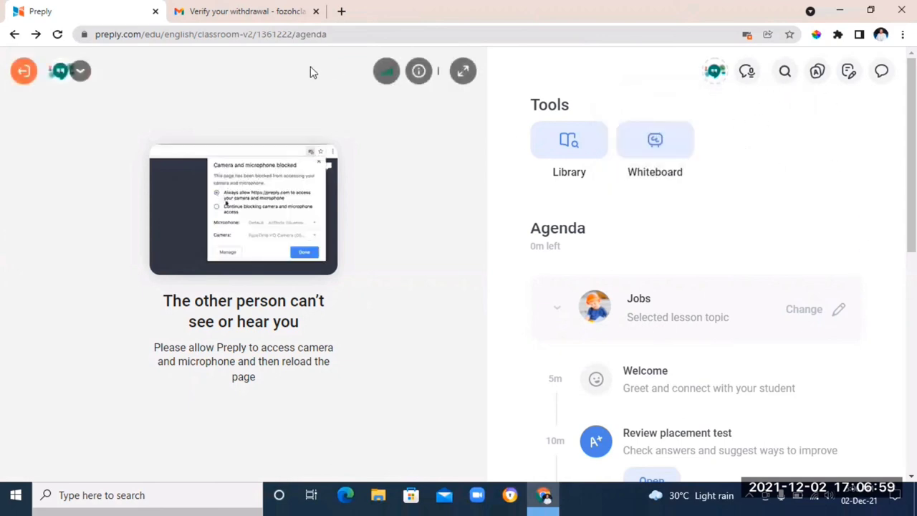
# Go back from the classroom to the My Lessons page
pyautogui.click(14, 35)
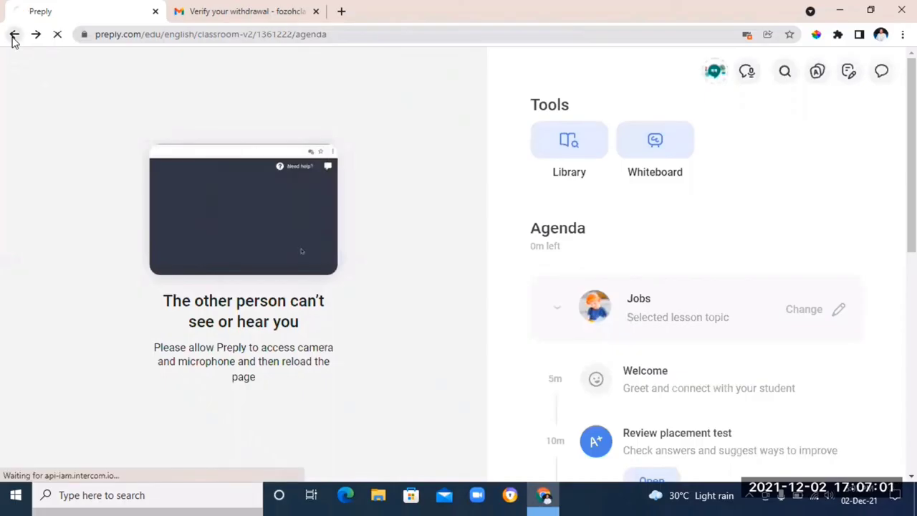